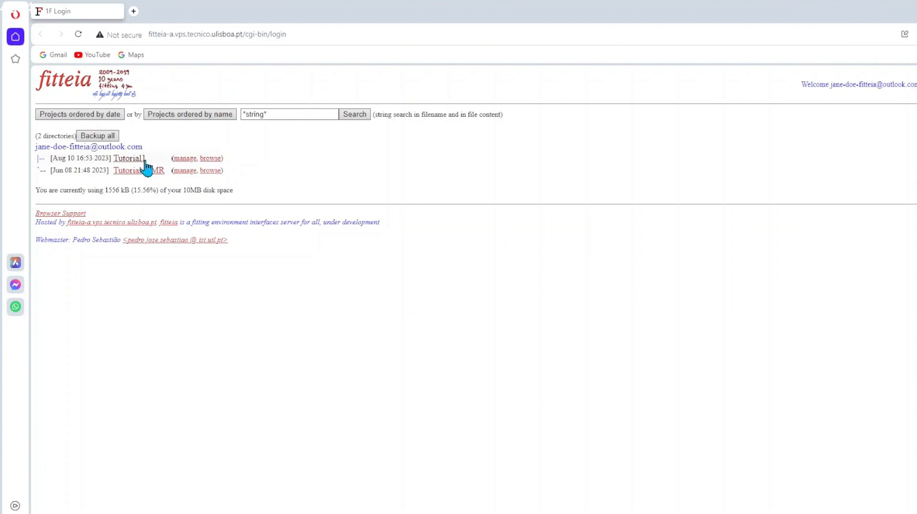
- Open the Tutorial1 project and set the independent variable to m and the dependent variable to l
click(130, 159)
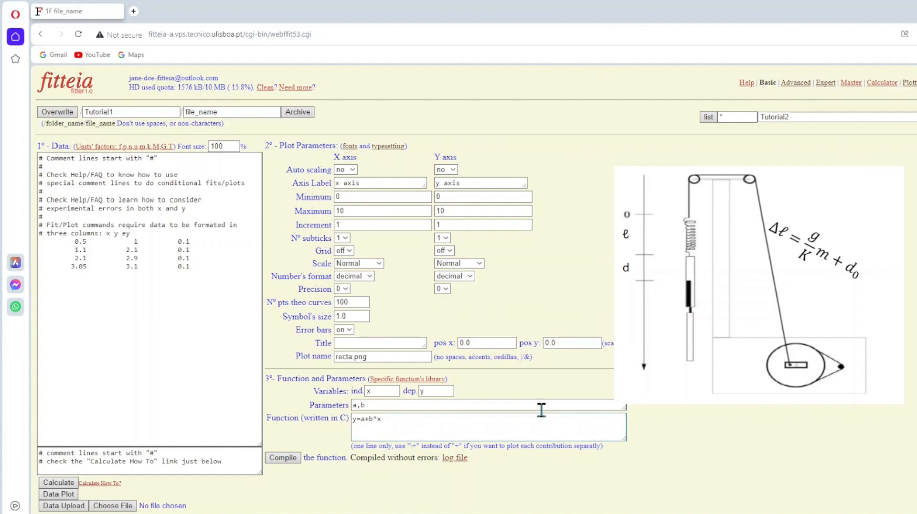
click(385, 413)
click(377, 392)
key(BackSpace)
text(m)
click(433, 391)
key(BackSpace)
text(l)
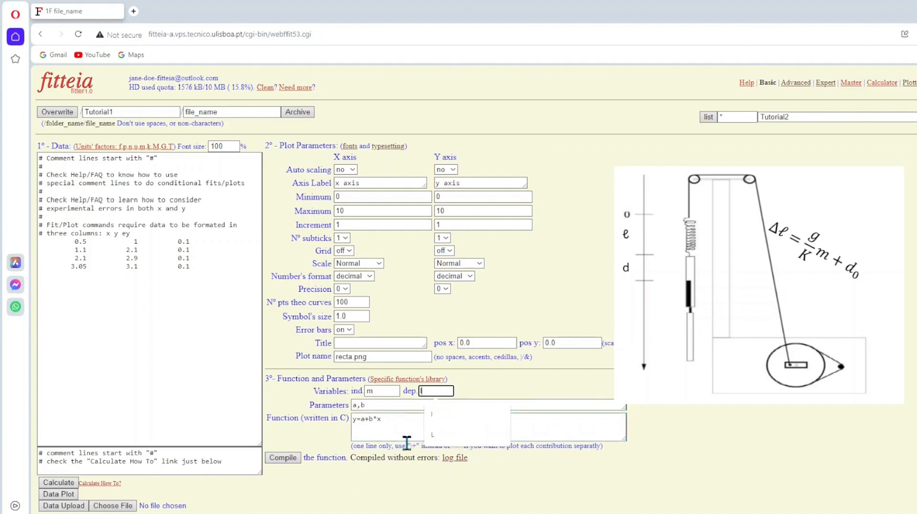
- Rewrite the fitting function as l=d0+g/K*m and compile it
click(396, 419)
text(m)
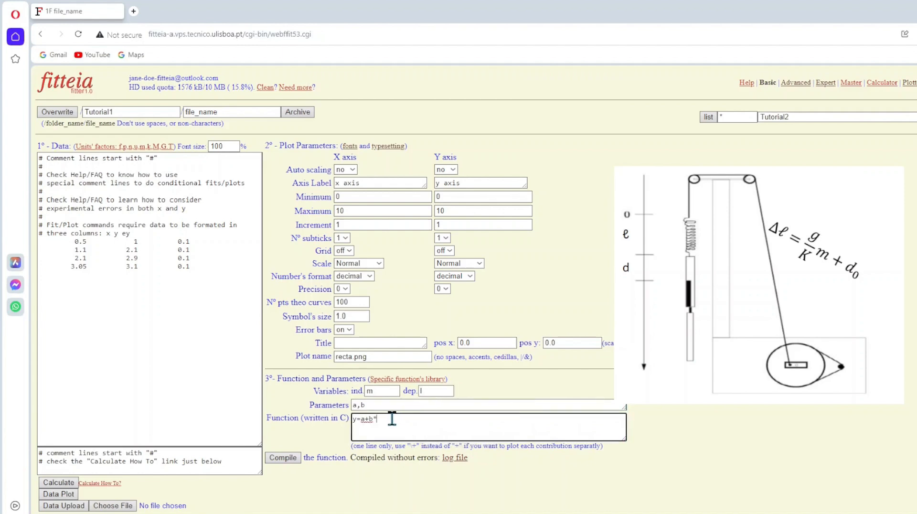
click(356, 419)
key(BackSpace)
text(l)
click(378, 420)
key(BackSpace)
text(g/K)
click(363, 421)
key(BackSpace)
text(d0)
click(297, 459)
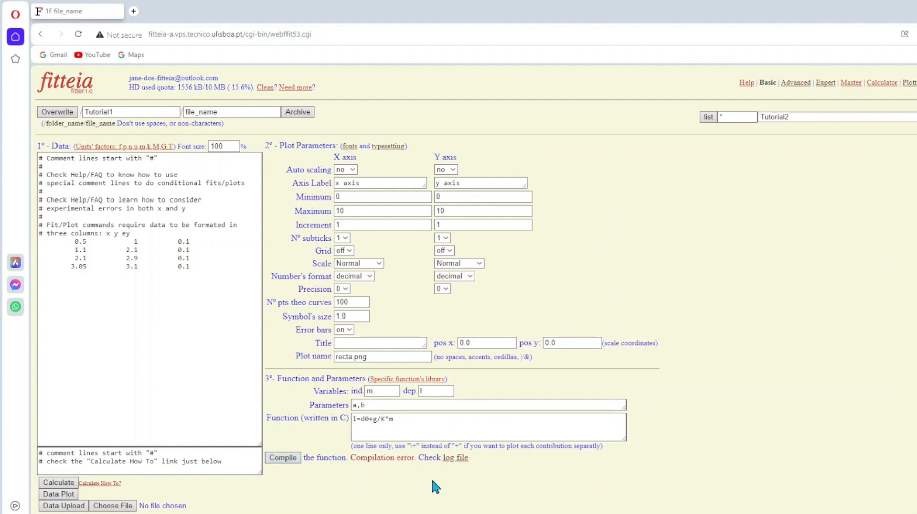
- Review the compilation log, then set the function parameters to d0,g,K and recompile
click(461, 459)
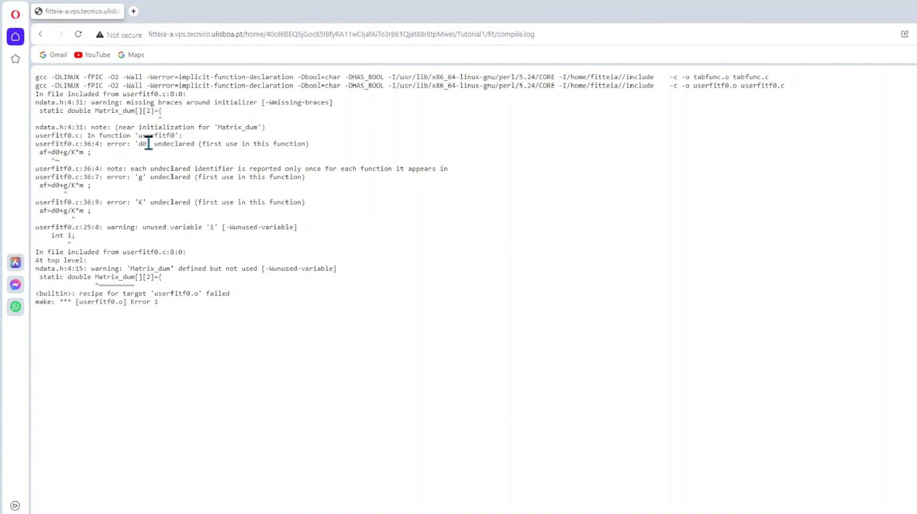
click(44, 35)
drag(385, 403, 330, 406)
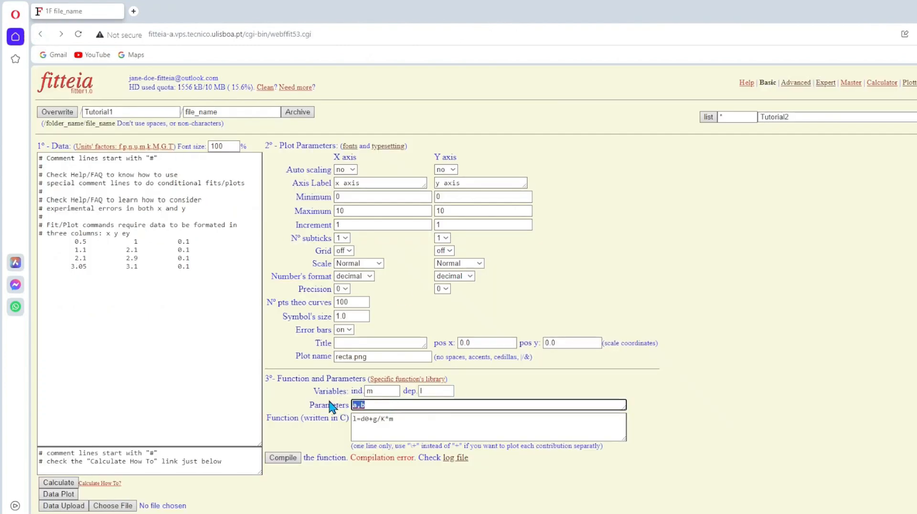
text(d0,g,K)
click(282, 459)
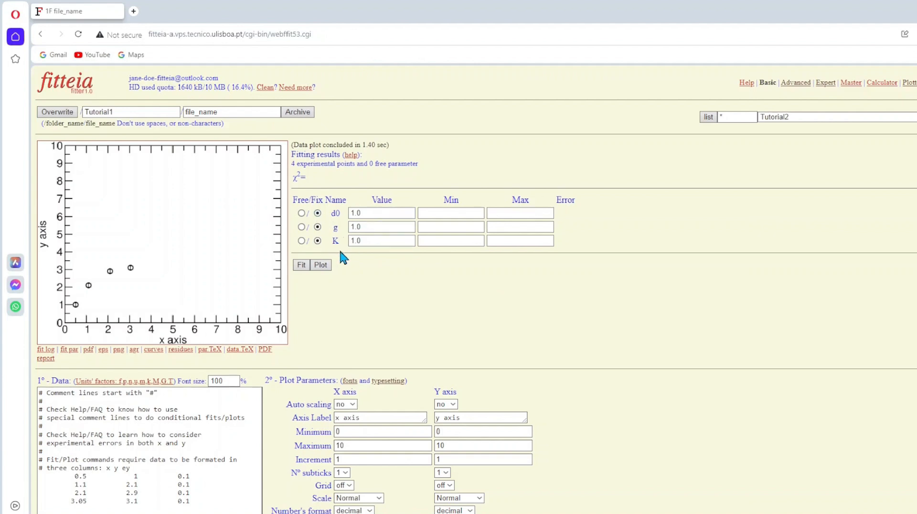
- Run the fit, then comment out the second data row (1.1 2.1 0.1) with # and replot the data
click(301, 265)
scroll(436, 286, down, 5)
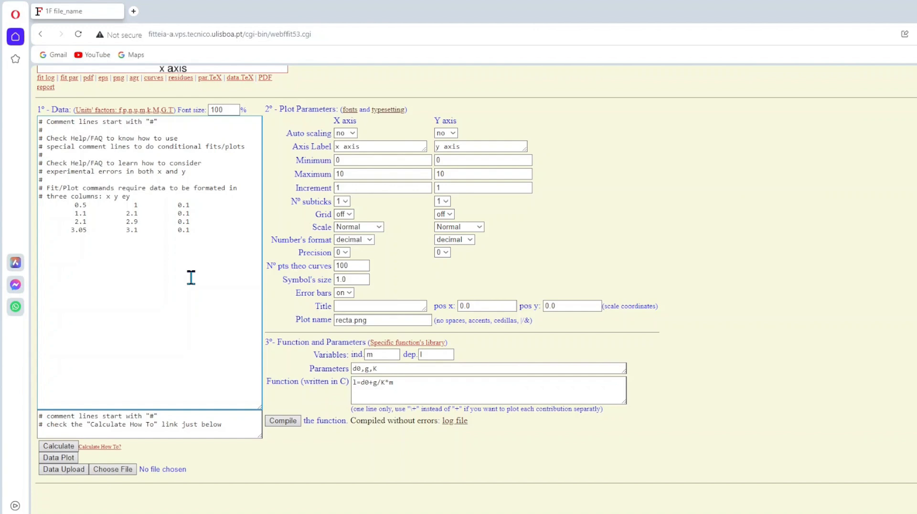
click(67, 213)
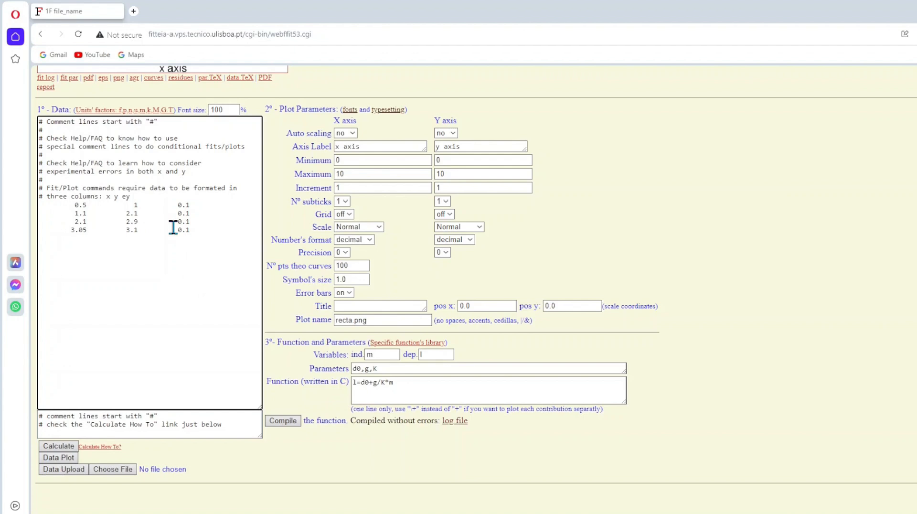
text(#)
click(67, 459)
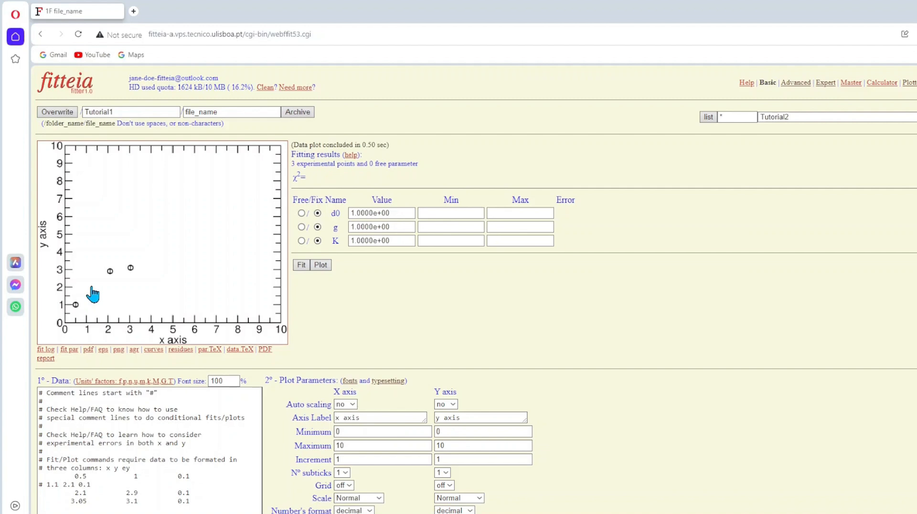
- Remove the # comment mark from the second data row to restore it
key(BackSpace)
scroll(94, 294, down, 3)
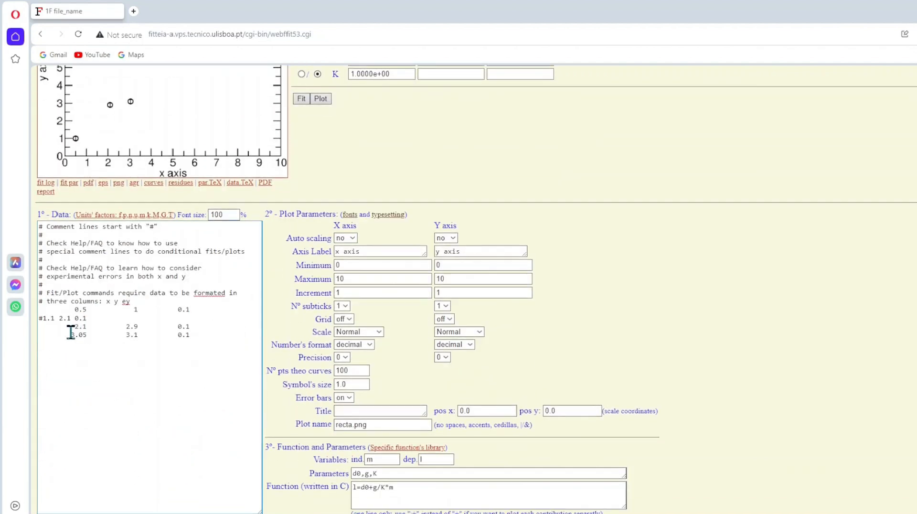
click(46, 485)
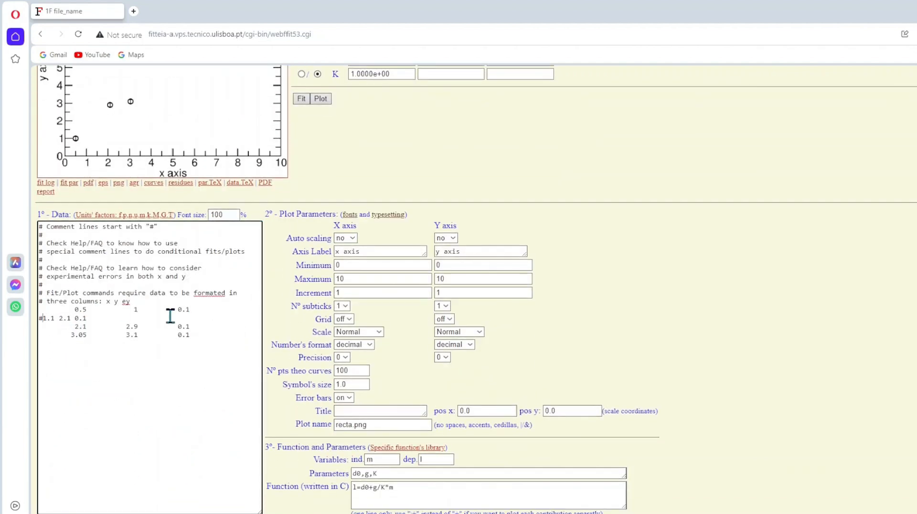
key(BackSpace)
- Add the column formula c1 c2 below the calculation comments and apply it to the data
scroll(286, 320, down, 2)
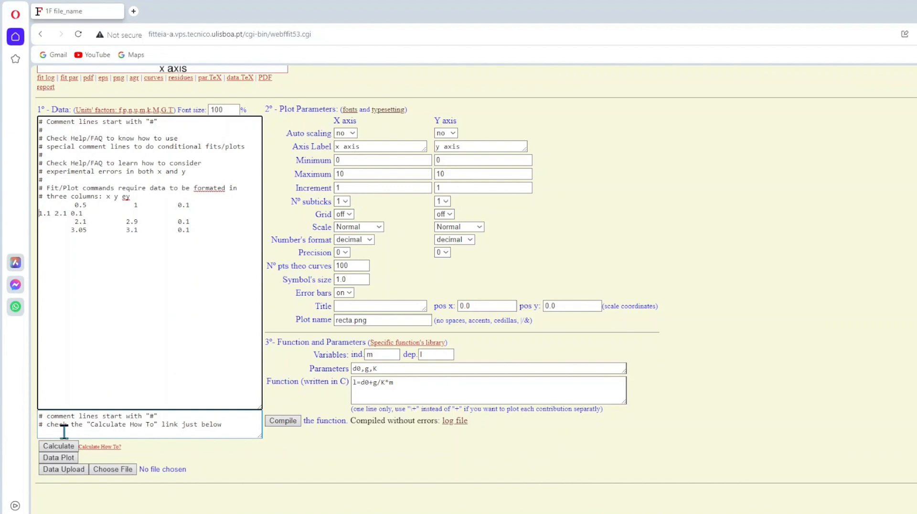
click(121, 416)
text(c1)
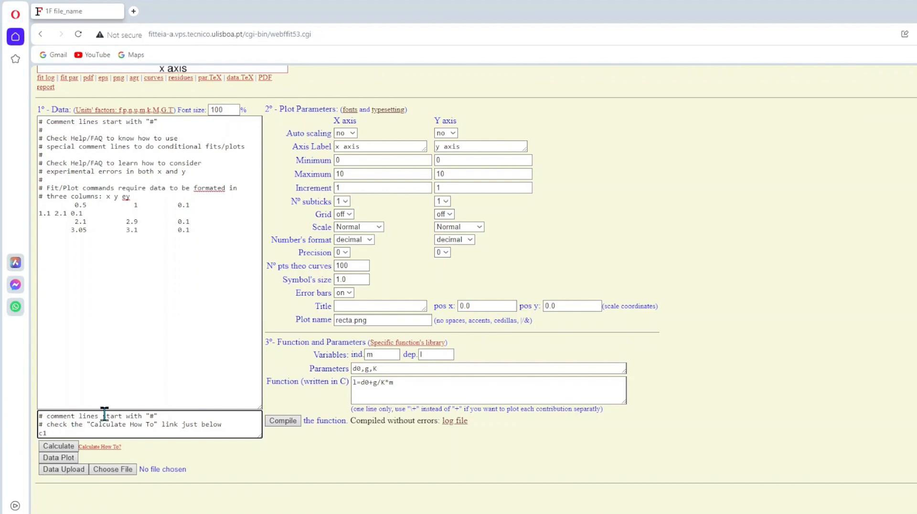
text( c2)
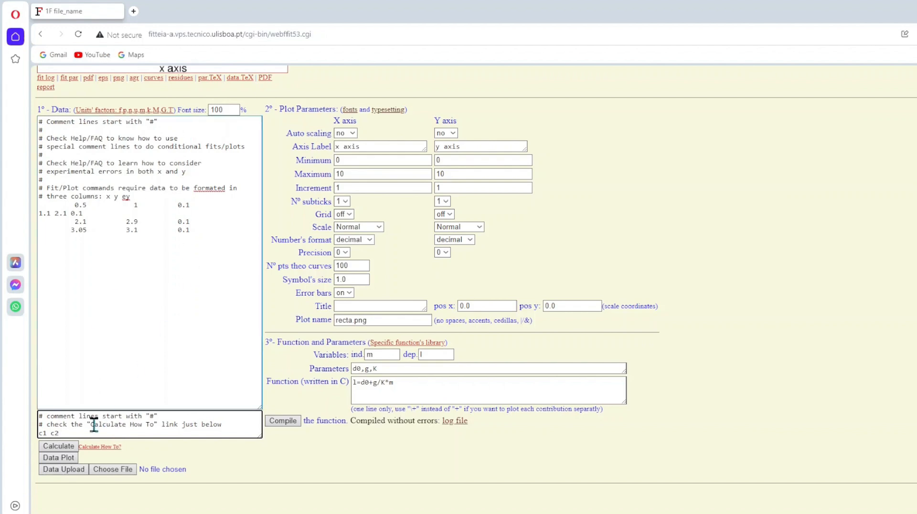
click(60, 448)
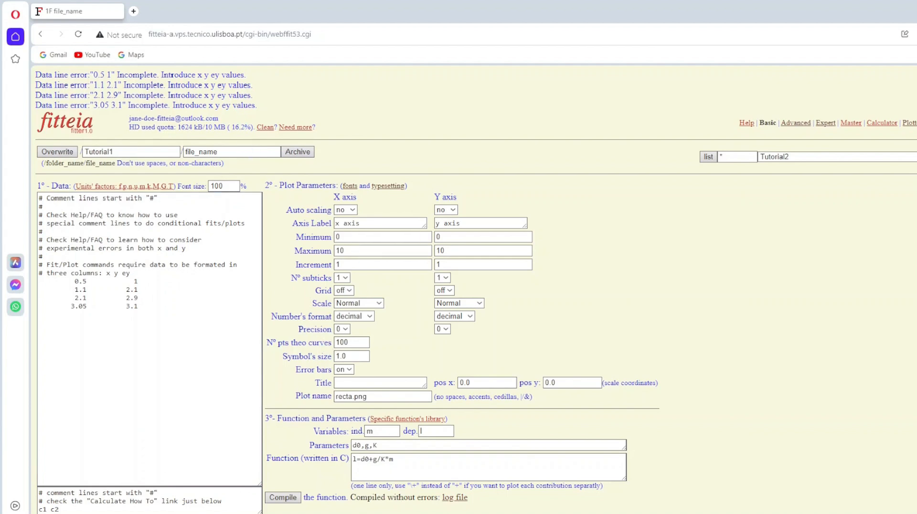
- Append 0.1 as the third column of the calculation formula and recalculate the data
click(69, 507)
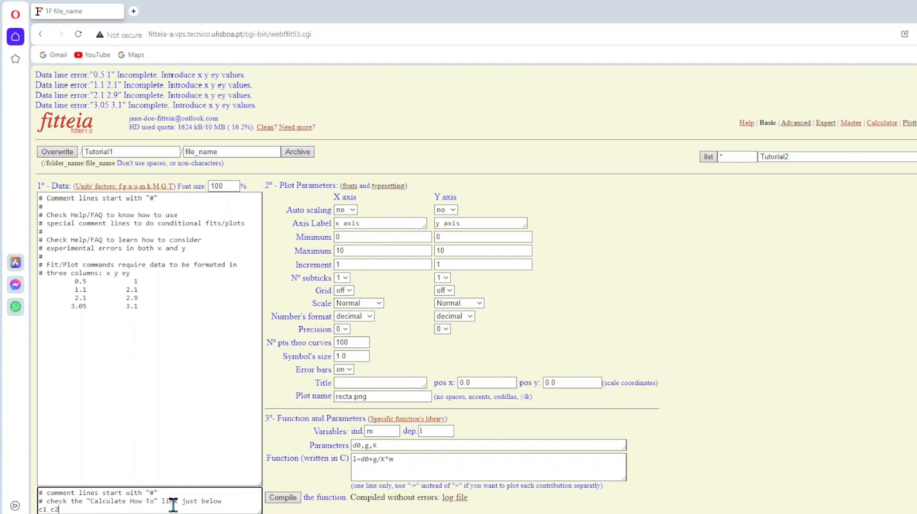
text(0.1)
click(58, 513)
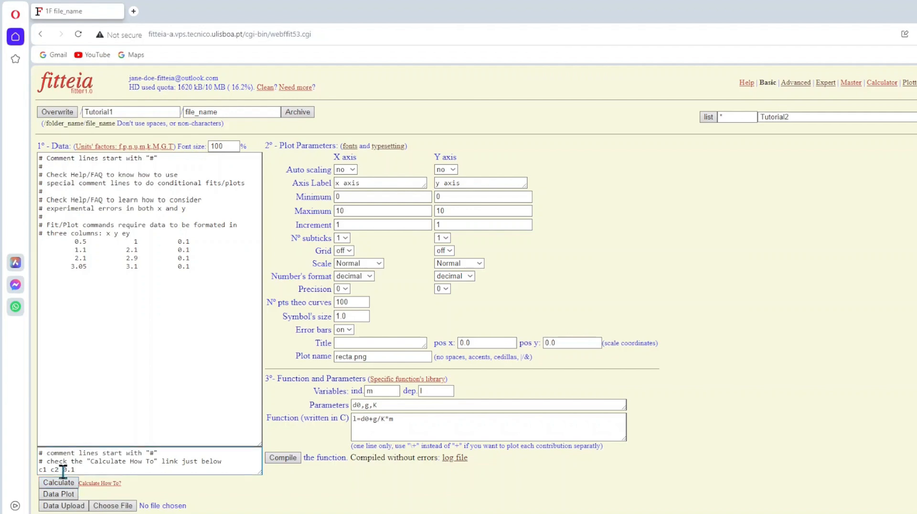
- Change the calculation formula to c1 c2*1e-2 0.1*2e-2
click(58, 470)
text(*)
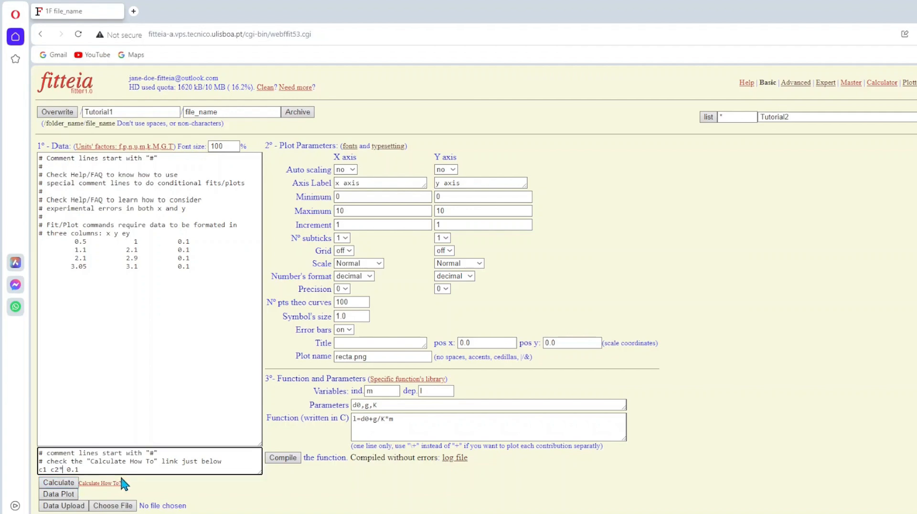
text(1e-2)
click(94, 461)
click(96, 469)
text(*2e-2)
- Add 0.1 to the y value of the first data row and apply the calculation to the data
click(140, 235)
key(Down)
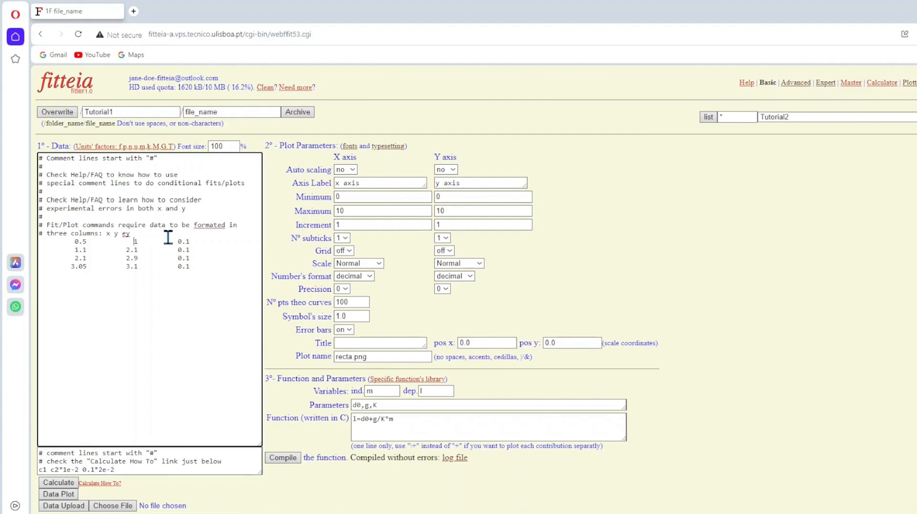
text(+0.1)
click(73, 484)
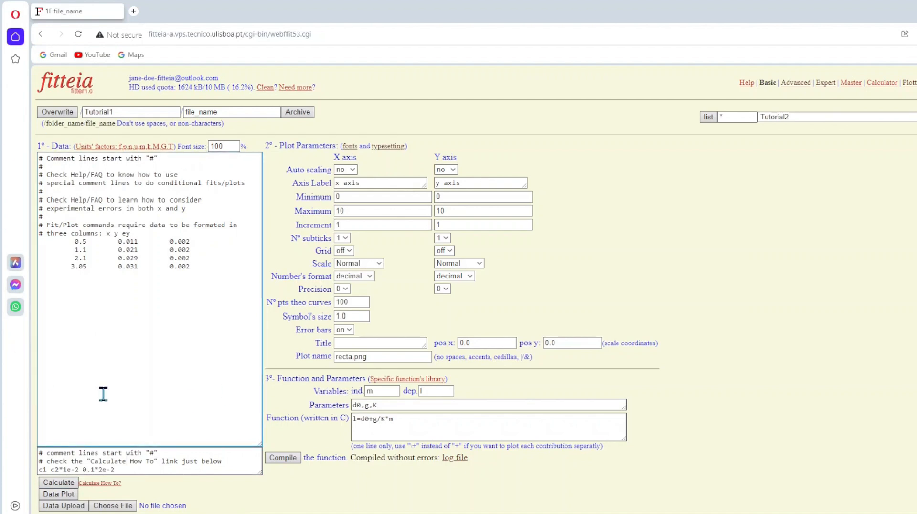
- Plot the recalculated data, set auto scaling to yes for both the X and Y axes, and replot
click(75, 497)
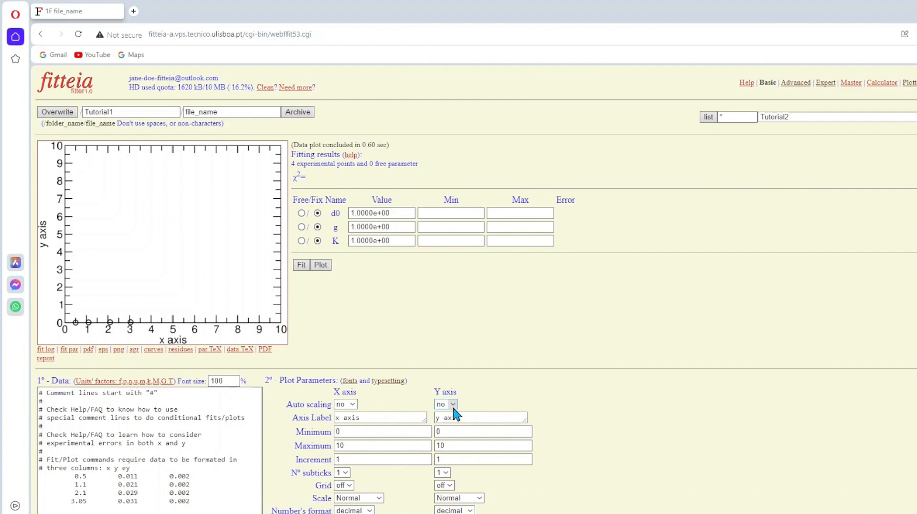
click(353, 406)
click(348, 415)
click(445, 404)
click(440, 414)
scroll(315, 382, down, 5)
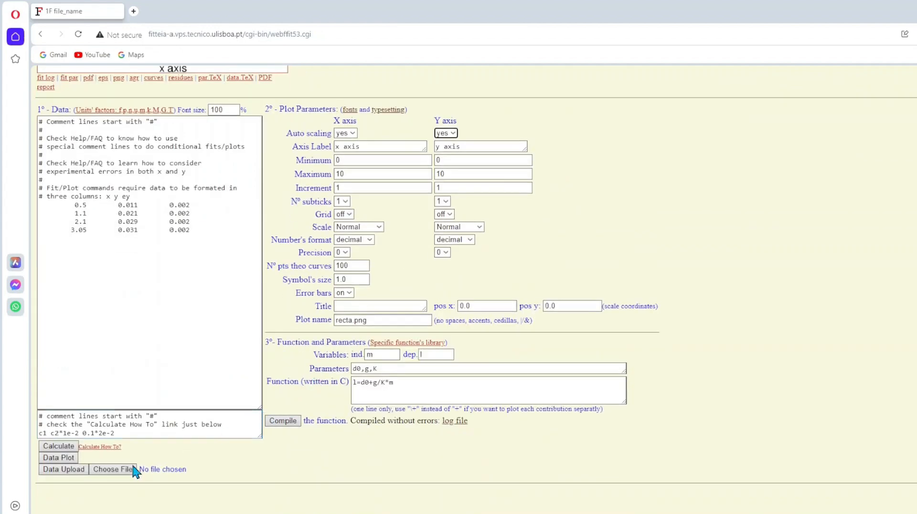
click(65, 459)
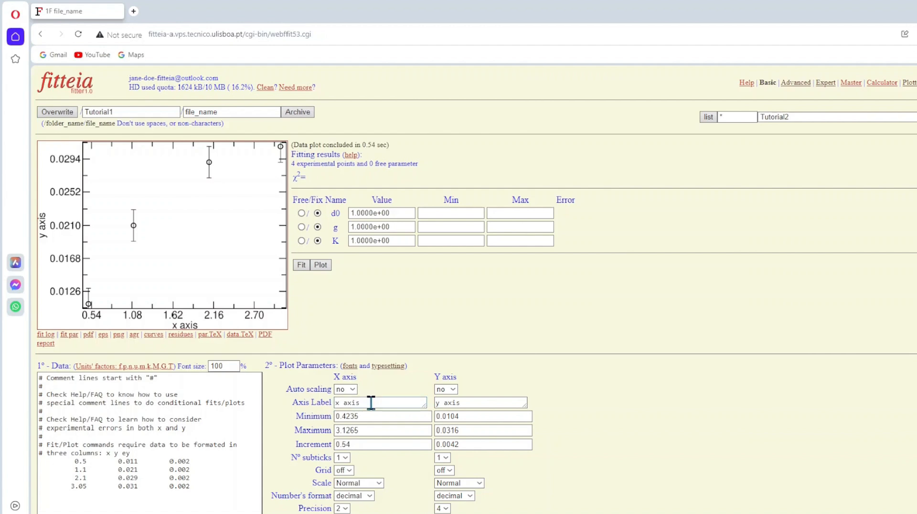
- Label the X axis "m (kg)" and the Y axis "\8D\4l (m)"
drag(372, 402, 287, 408)
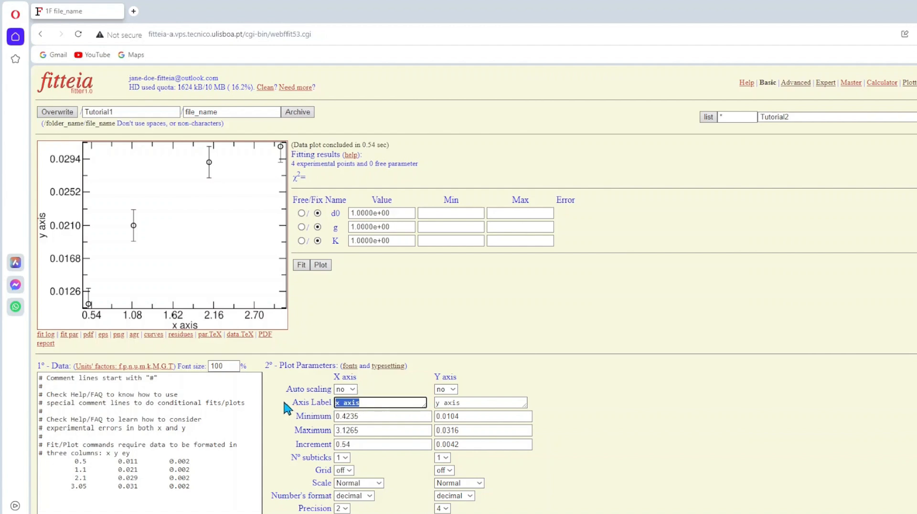
text(m ())
text(kg)
click(487, 400)
drag(487, 400, 382, 399)
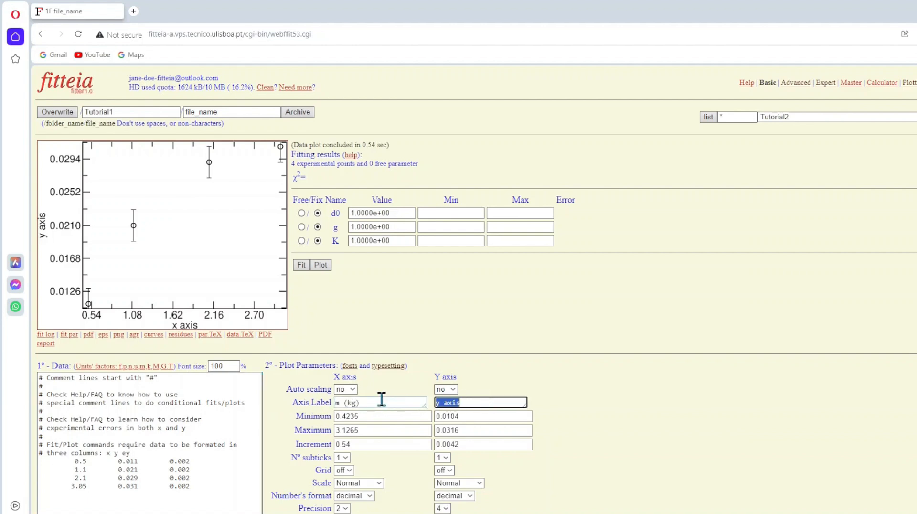
text(\8)
text(D)
text(\4)
text(1)
text( ())
text(m)
- Set both axis minimums to 0, the X axis maximum to 5 and the Y axis maximum to 0.05
key(Tab)
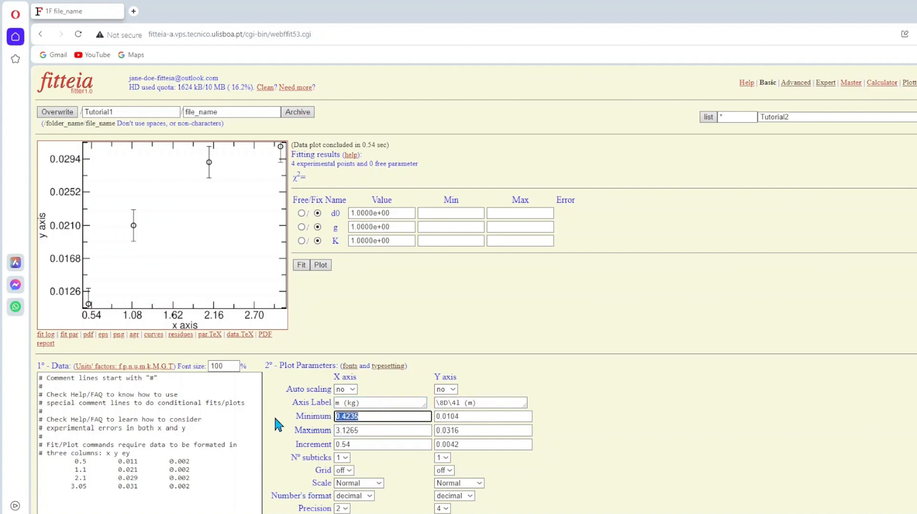
text(0)
key(Tab)
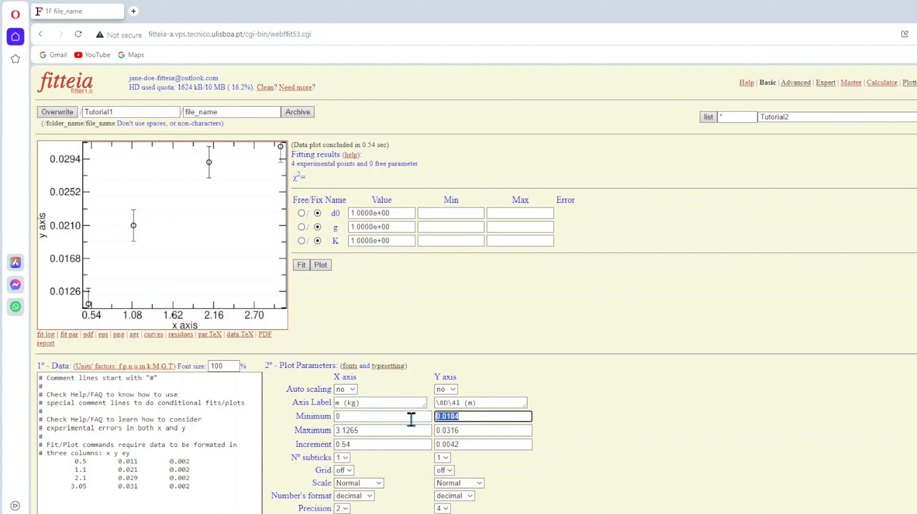
text(0)
key(Tab)
text(5)
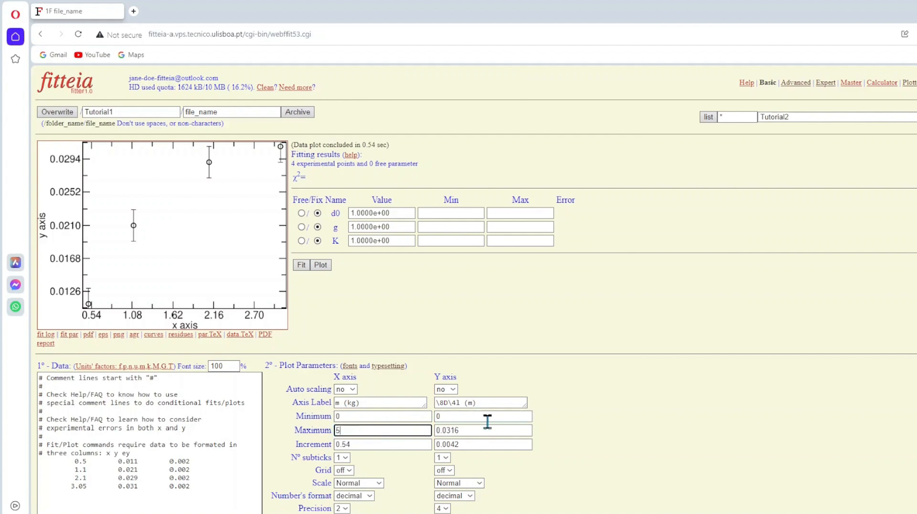
click(465, 429)
key(BackSpace)
key(BackSpace)
key(BackSpace)
text(5)
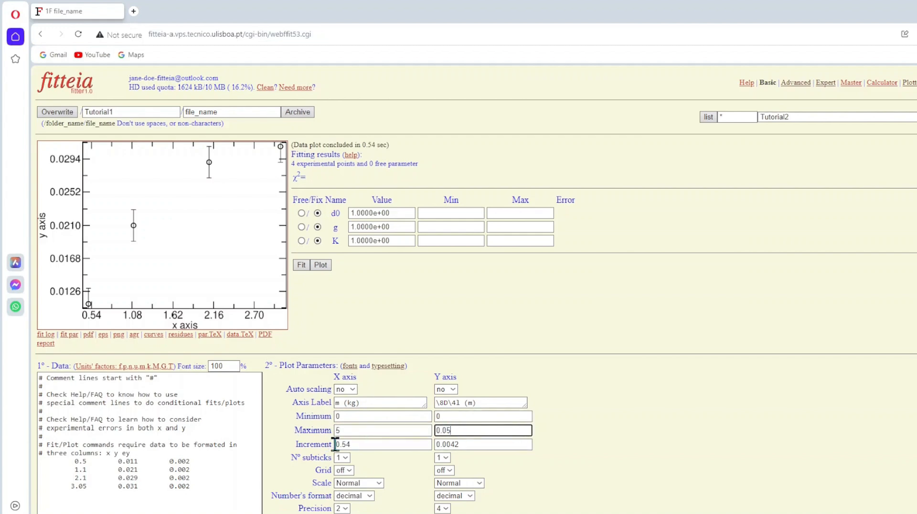
- Set the X axis increment to 1 and the Y axis increment to 0.005, then replot the data
drag(367, 444, 298, 446)
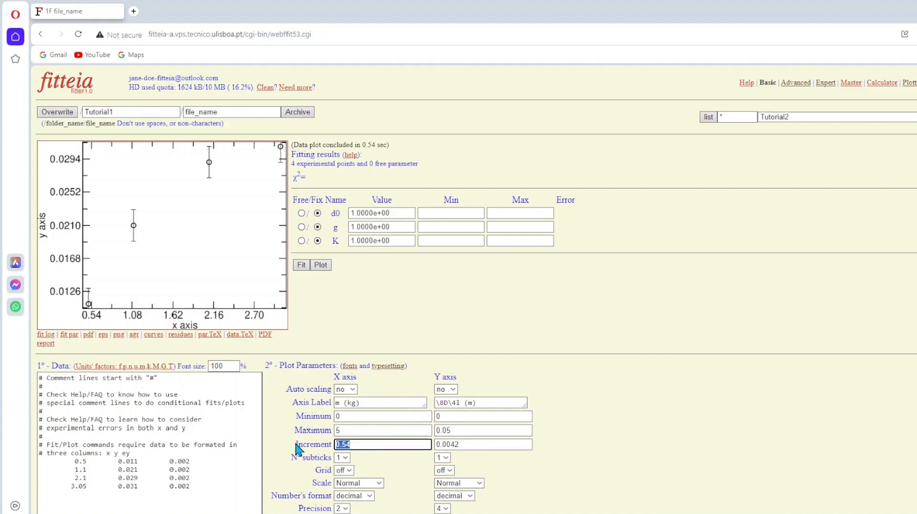
text(1)
drag(471, 444, 451, 443)
text(5)
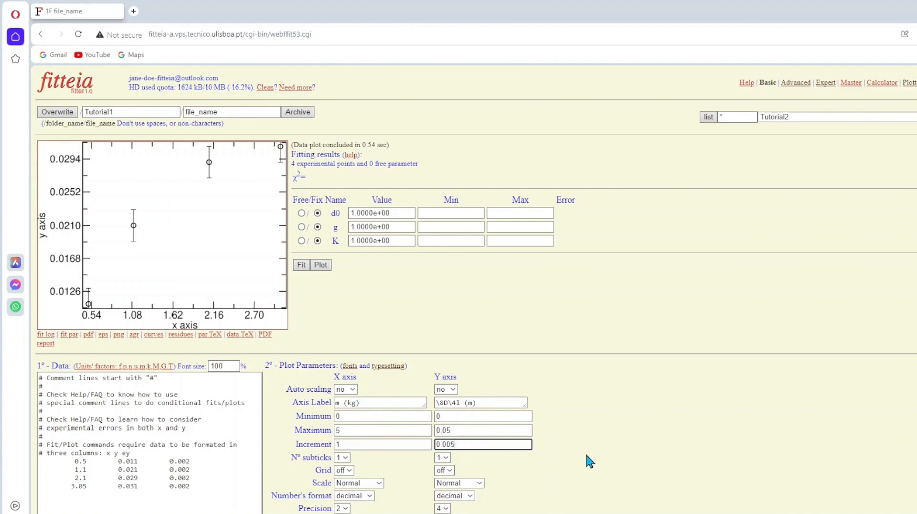
scroll(607, 400, down, 5)
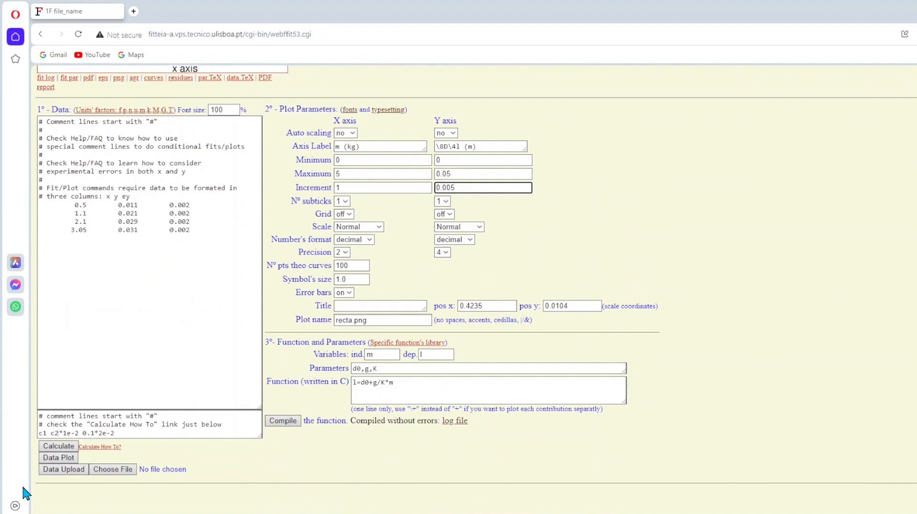
click(57, 459)
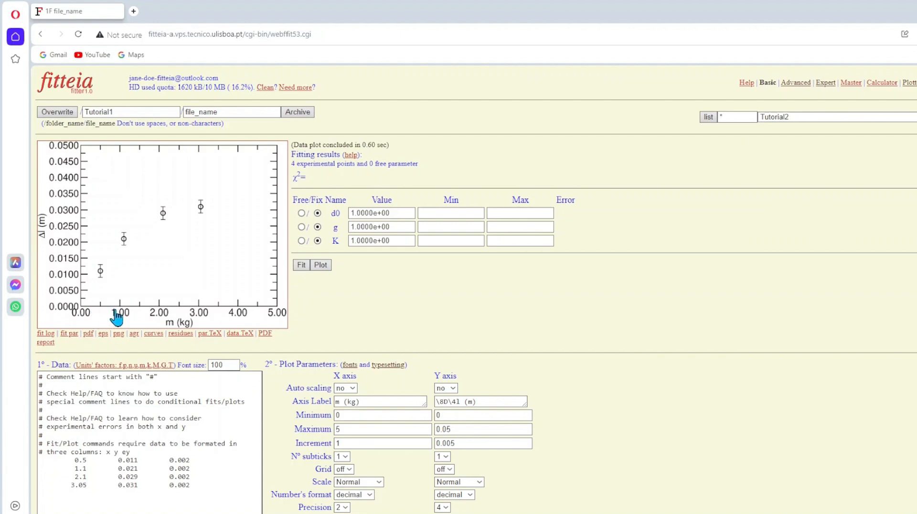
- Set the number precision to 0 for the X axis and 3 for the Y axis, then replot the data
click(342, 507)
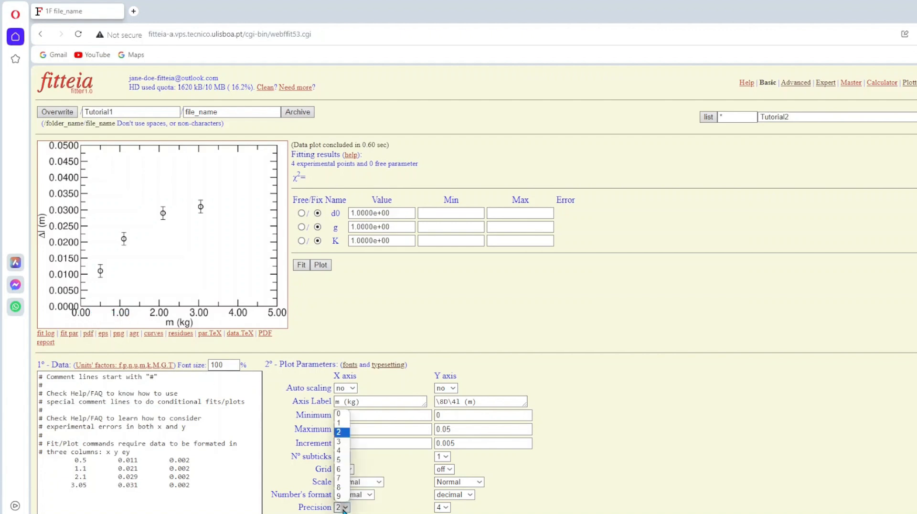
click(342, 414)
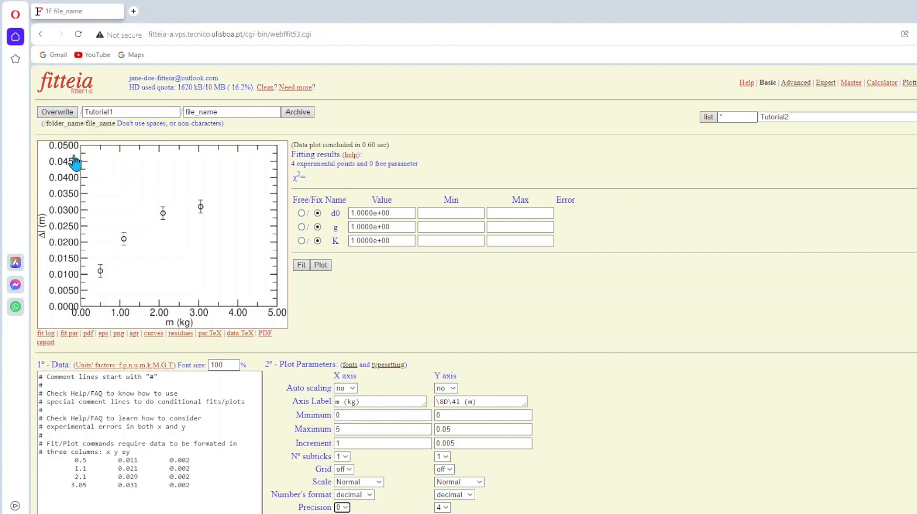
click(442, 508)
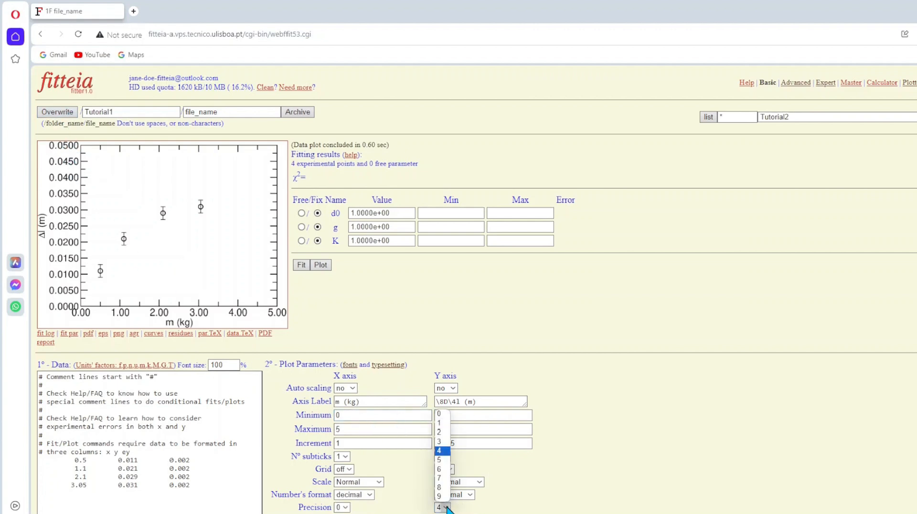
click(442, 441)
scroll(511, 469, down, 5)
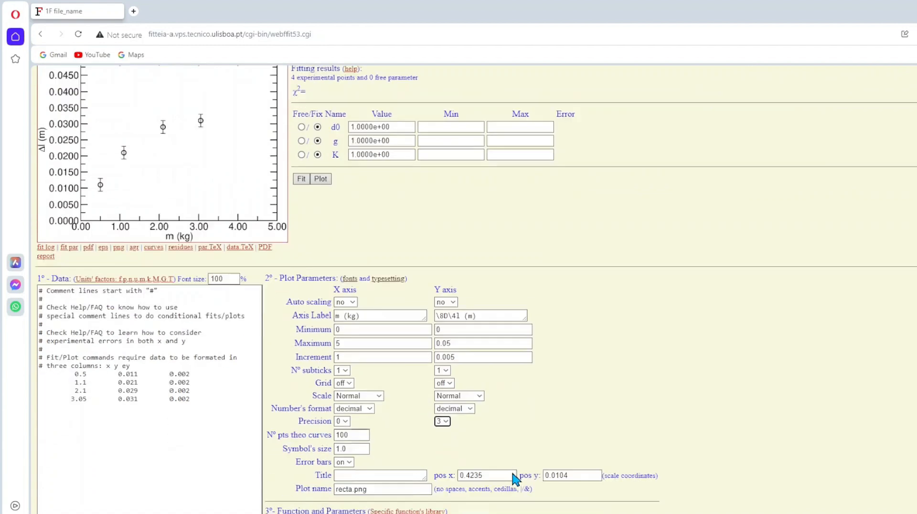
click(67, 492)
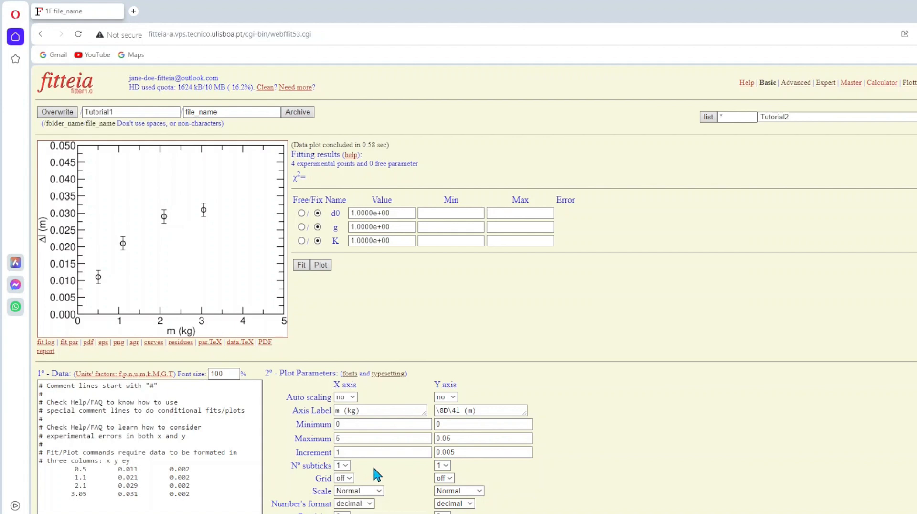
- Set the number of Y axis subticks to 2 and replot the data
click(444, 465)
click(445, 493)
scroll(384, 480, down, 5)
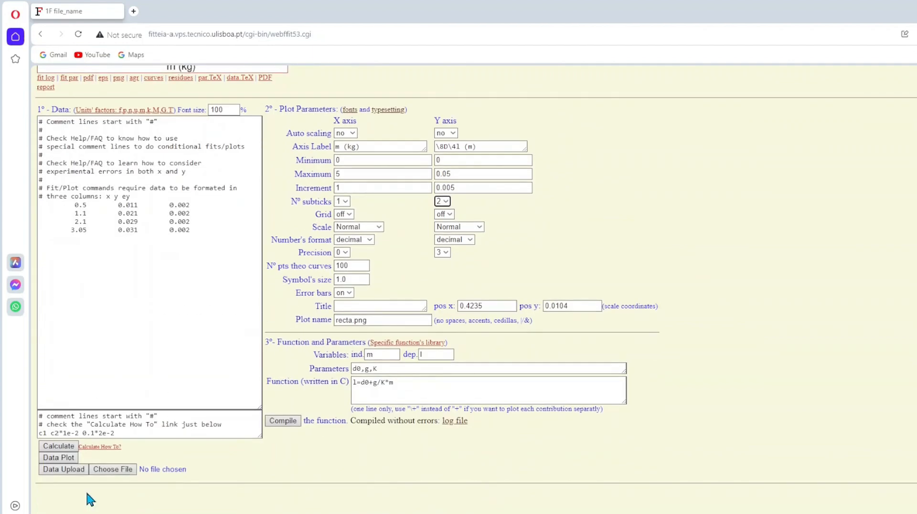
click(47, 461)
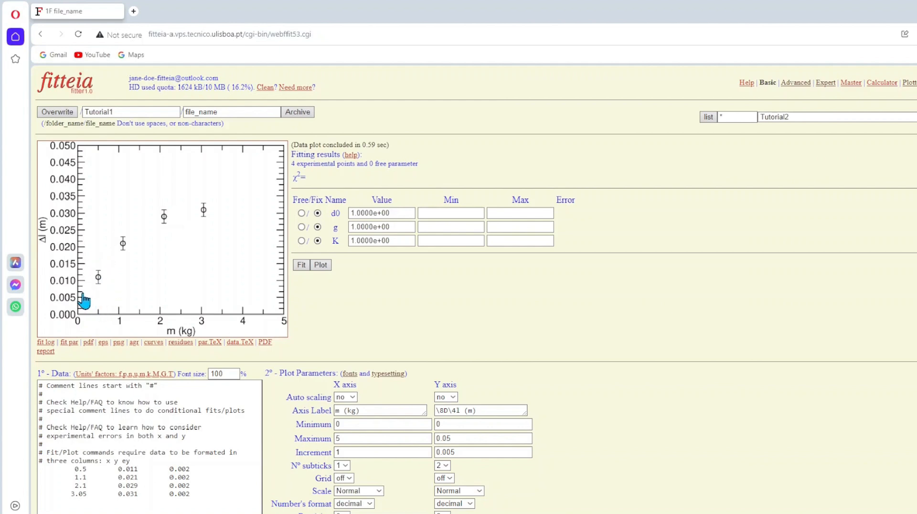
- Set the number of Y axis subticks to 4 and replot the data
click(445, 465)
click(439, 510)
scroll(567, 487, down, 5)
click(67, 502)
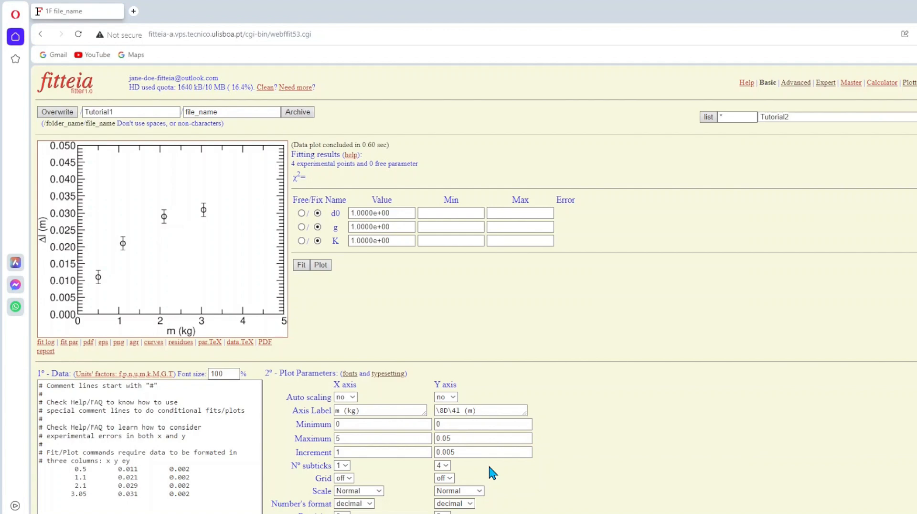
- Title the plot "(a) Determinação da constante elástica da mola, K\s1\N" and replot the data
scroll(489, 468, down, 2)
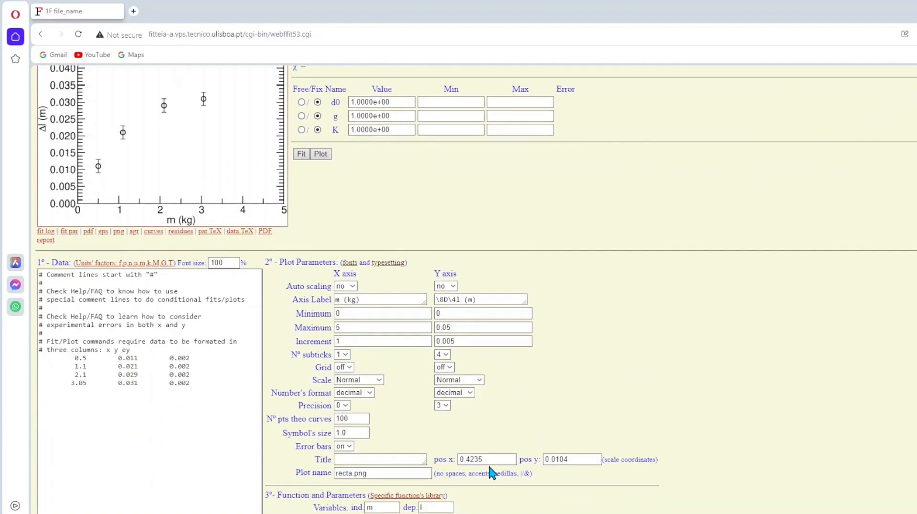
scroll(489, 473, down, 3)
click(375, 306)
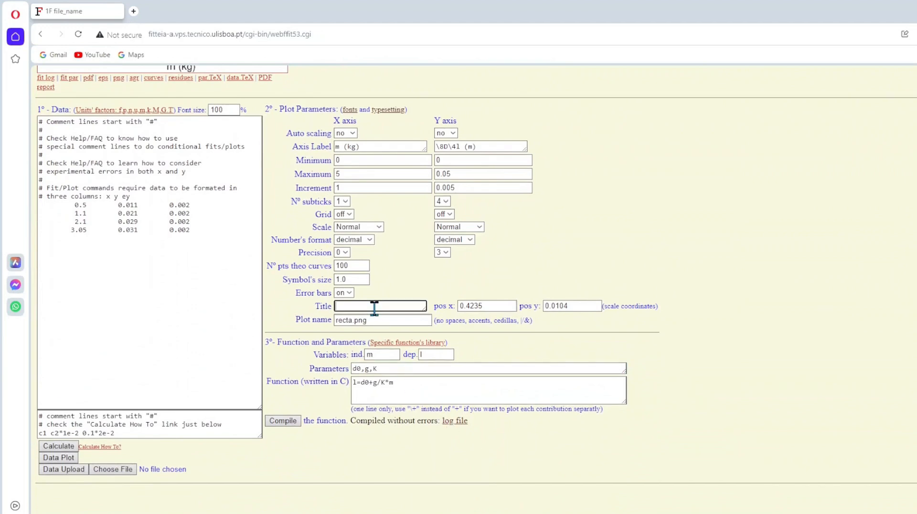
text(())
drag(424, 310, 509, 358)
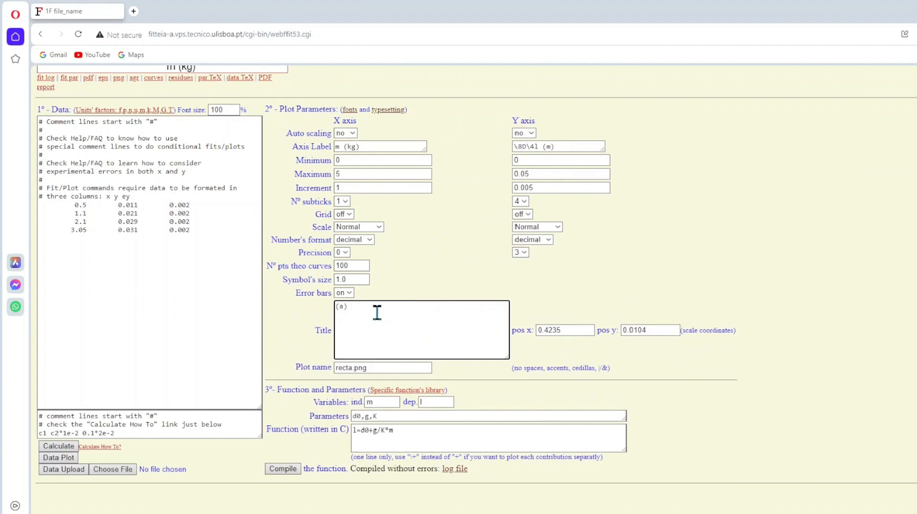
text(Determinação da constante elástica da mola)
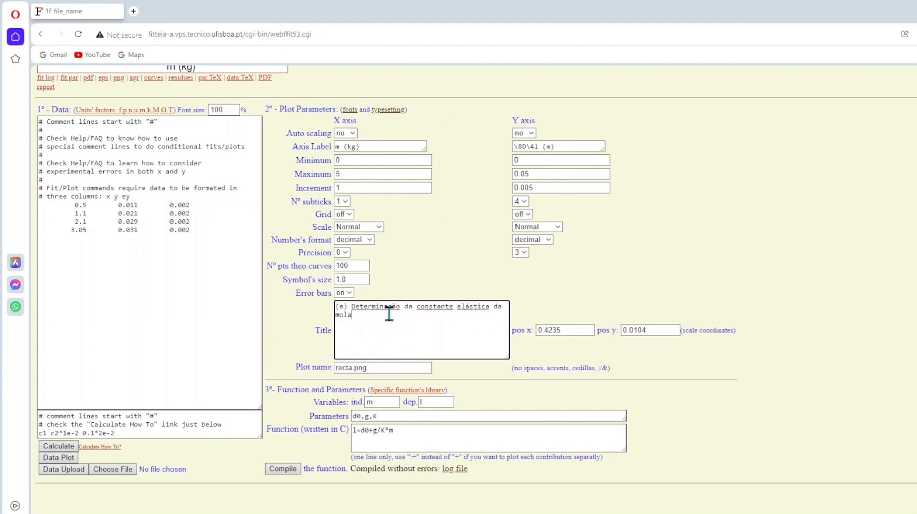
text(, K\s1)
text(\N)
click(72, 459)
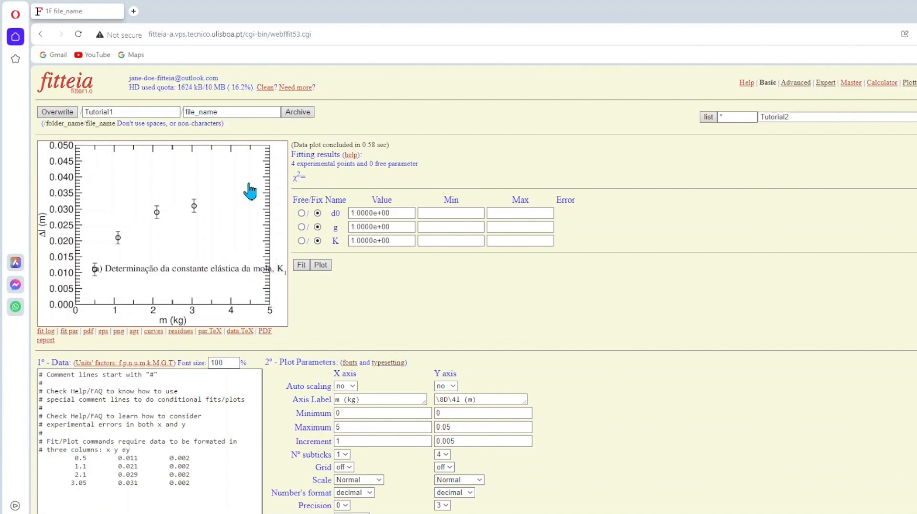
- Set the plot title's y position to 0.045
scroll(521, 341, down, 1)
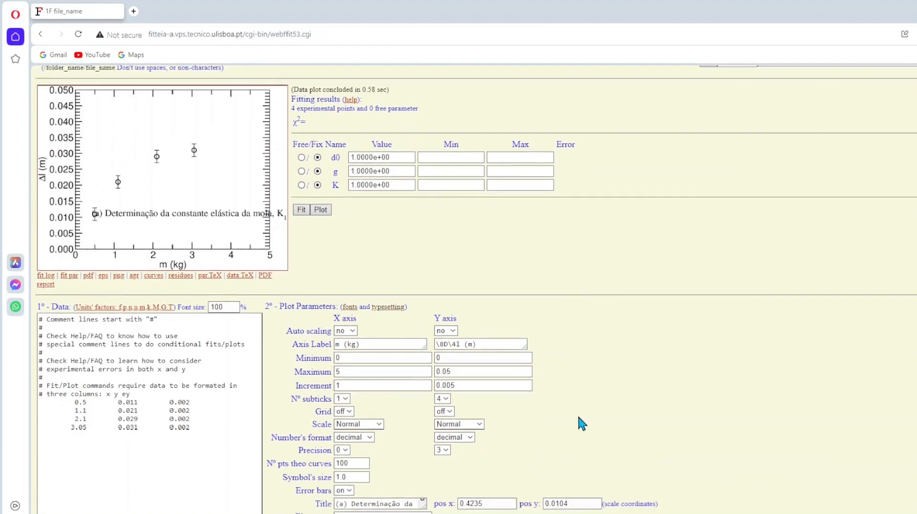
click(576, 502)
key(BackSpace)
key(BackSpace)
key(BackSpace)
text(45)
- Insert the size-reducing code "\-" before "Determinação" in the plot title and replot the data
click(354, 505)
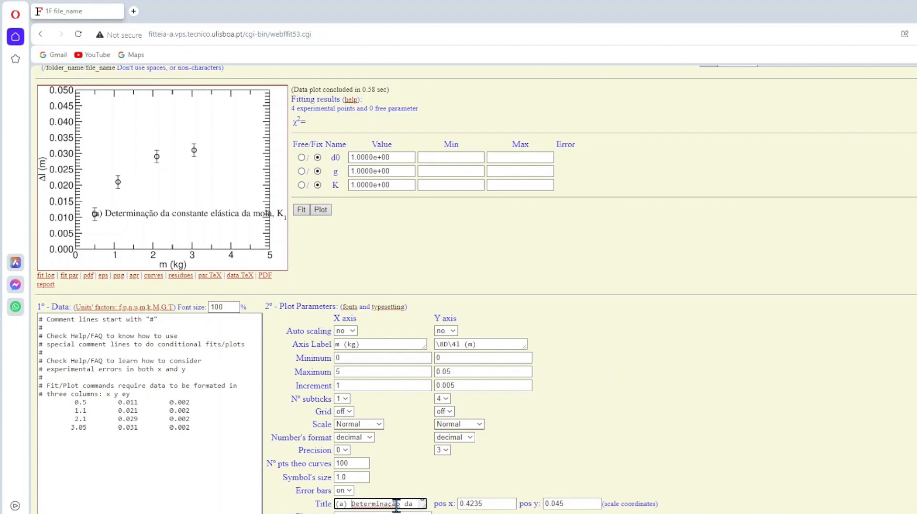
text(\-)
scroll(407, 484, down, 4)
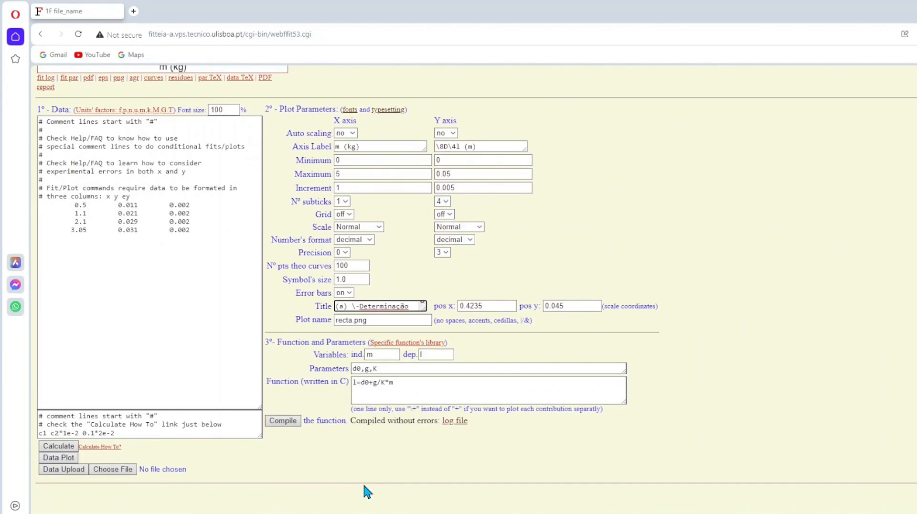
click(58, 458)
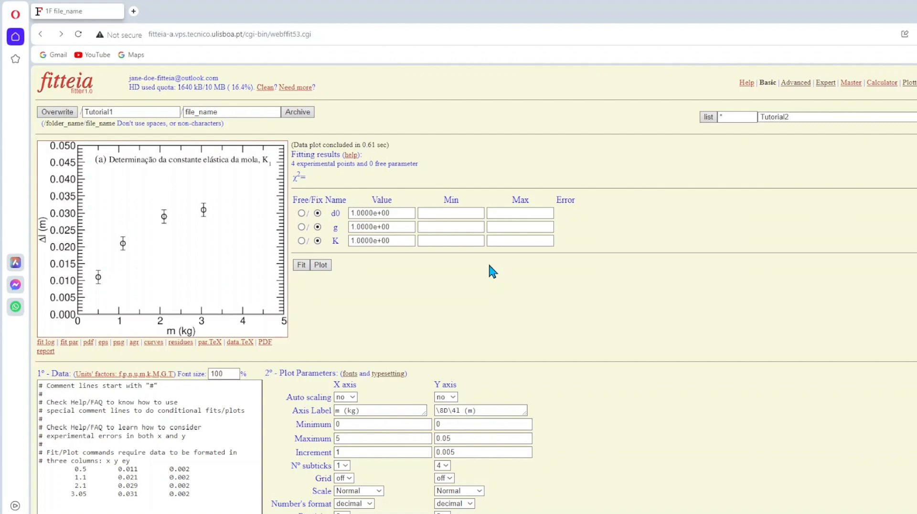
- Open the fonts reference for plot text in a separate page and view its list of font numbers and special commands
scroll(489, 266, down, 5)
right_click(351, 375)
click(366, 389)
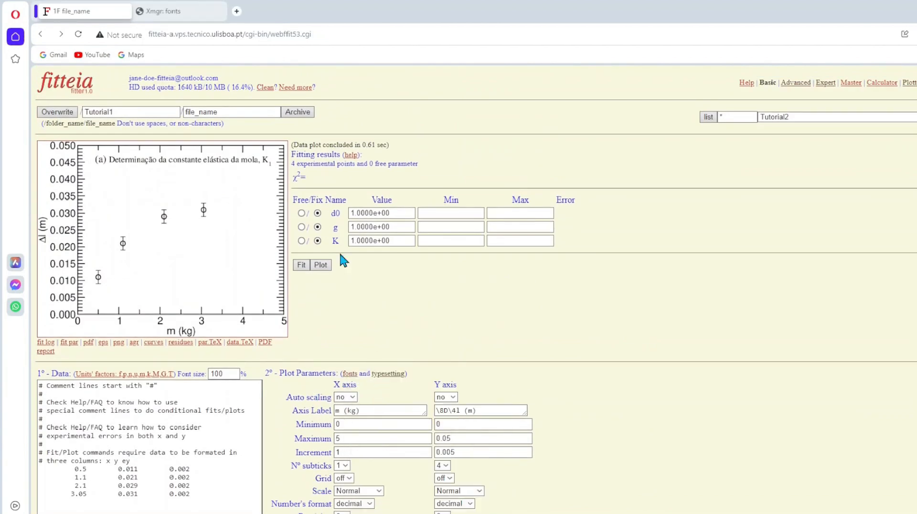
click(183, 12)
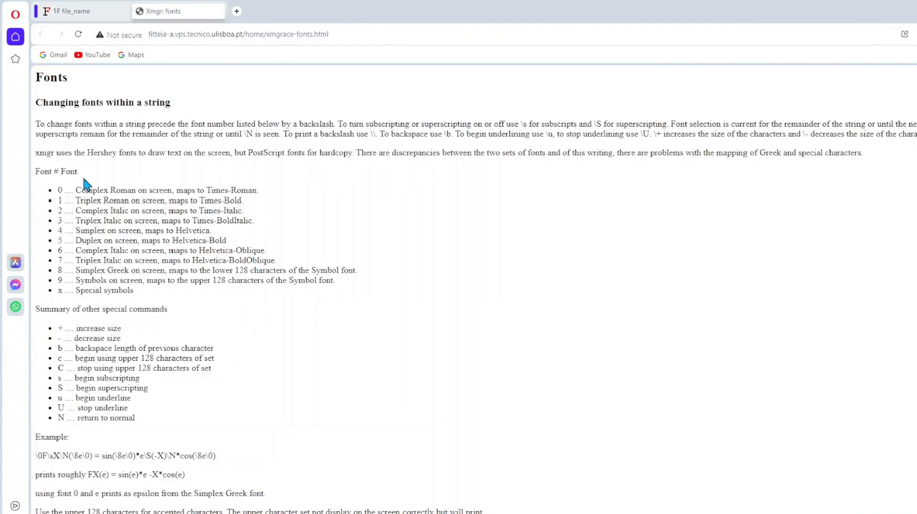